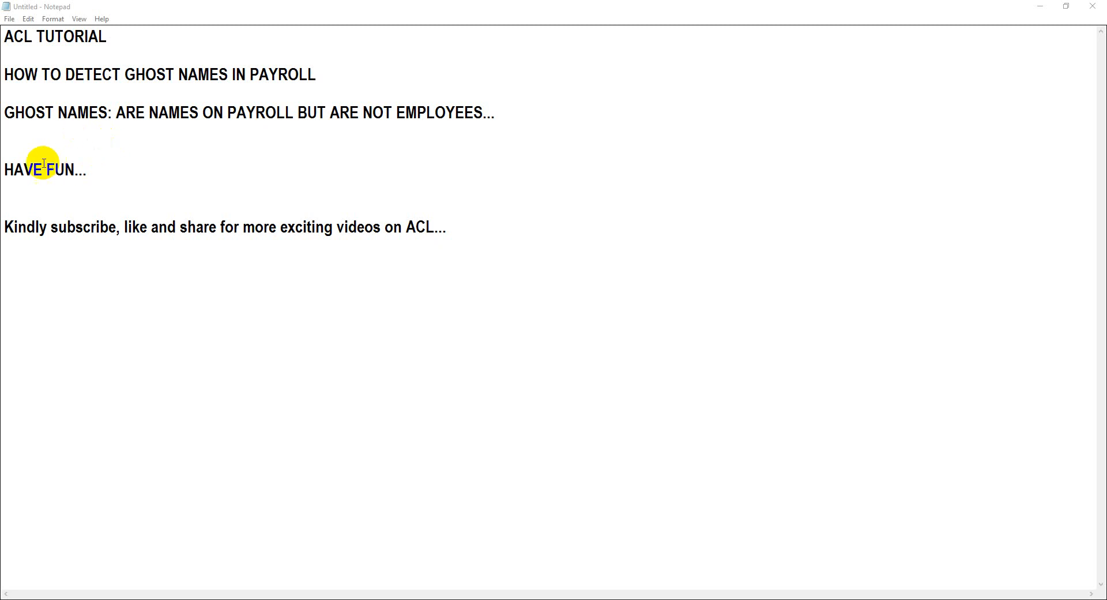
pyautogui.moveTo(228, 110); pyautogui.dragTo(248, 104)
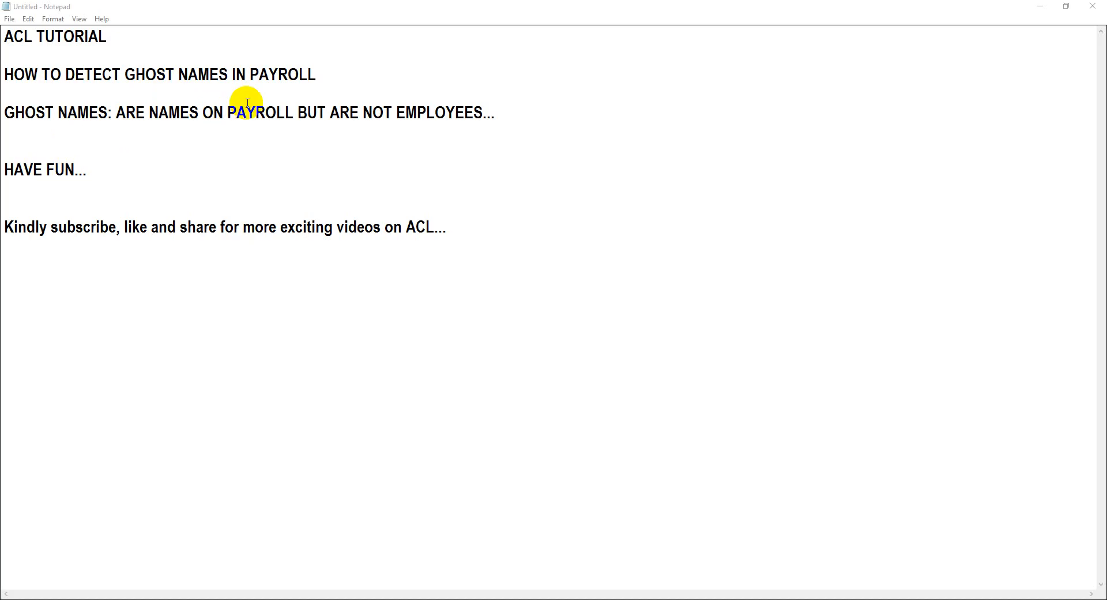
pyautogui.click(248, 104)
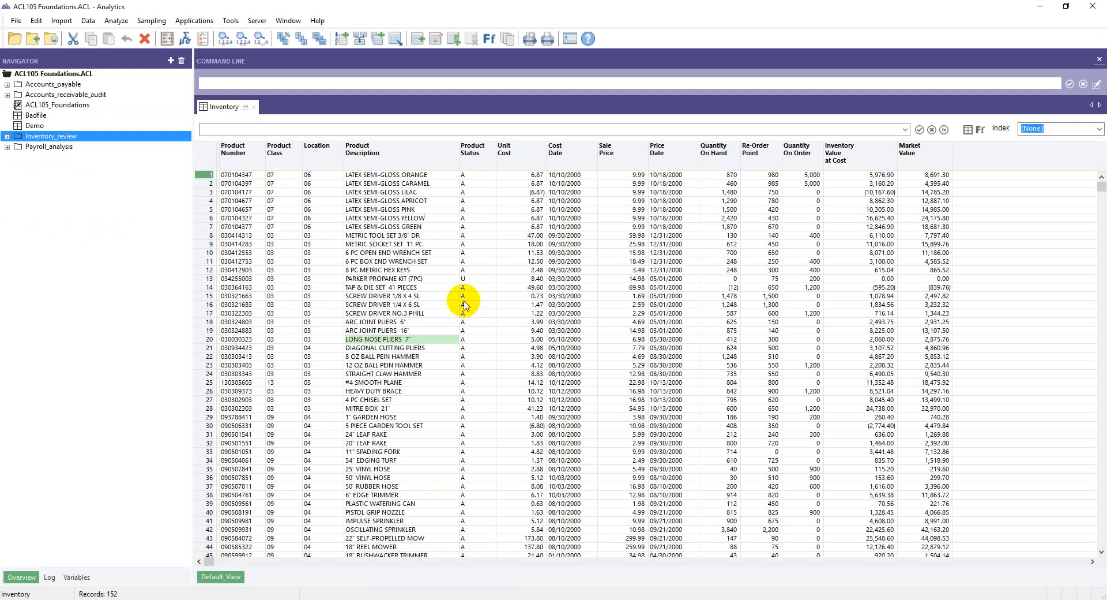
pyautogui.click(465, 305)
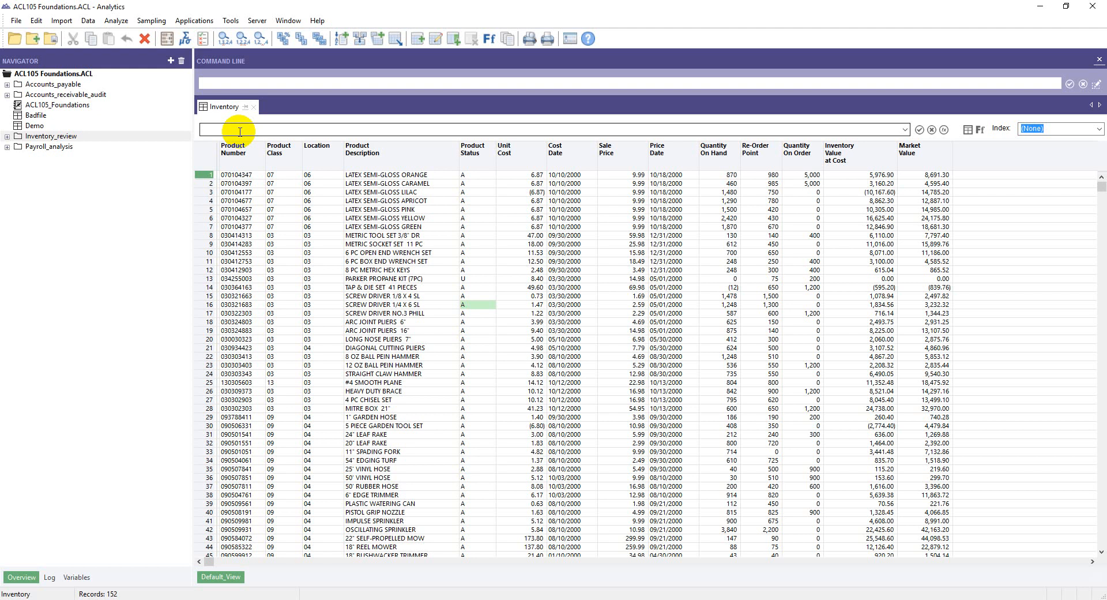
pyautogui.click(231, 227)
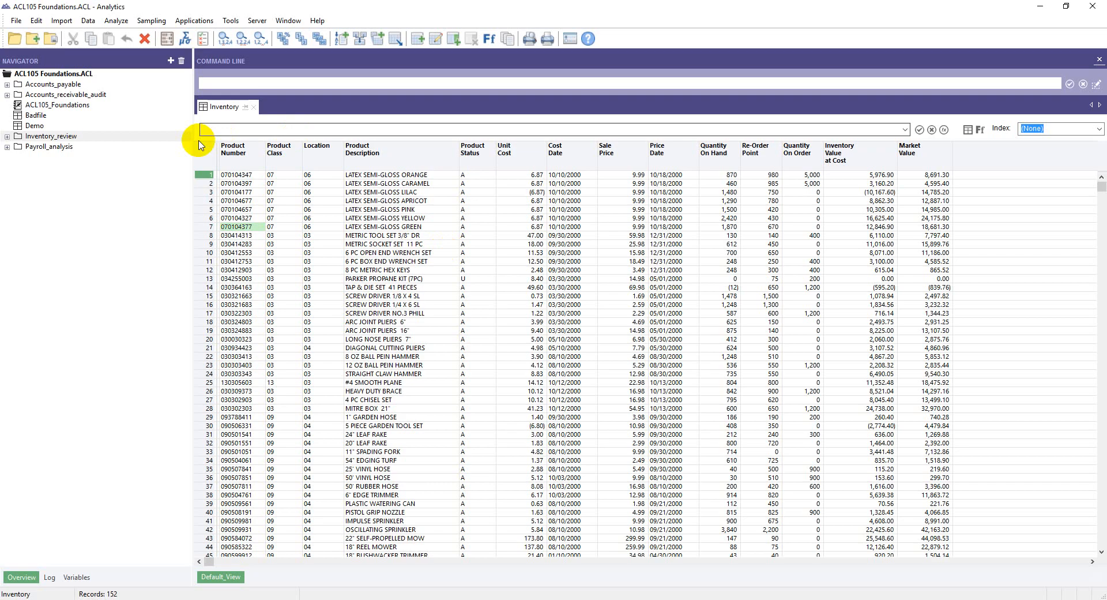
pyautogui.click(49, 73)
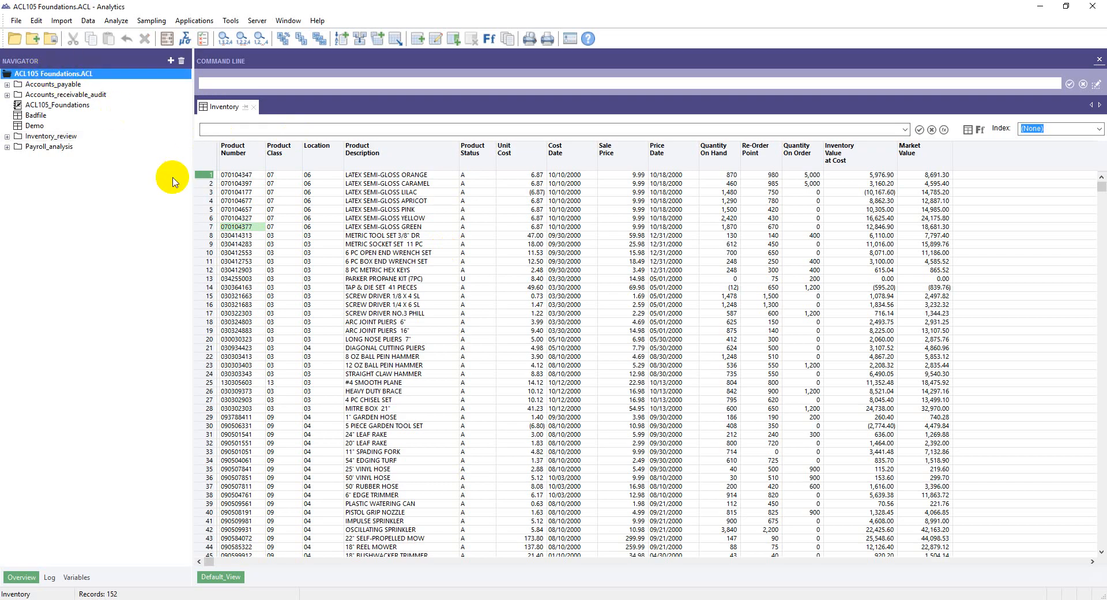
# Open the Empmast table from the Payroll_analysis folder, saving the changes made to Inventory.
pyautogui.click(8, 147)
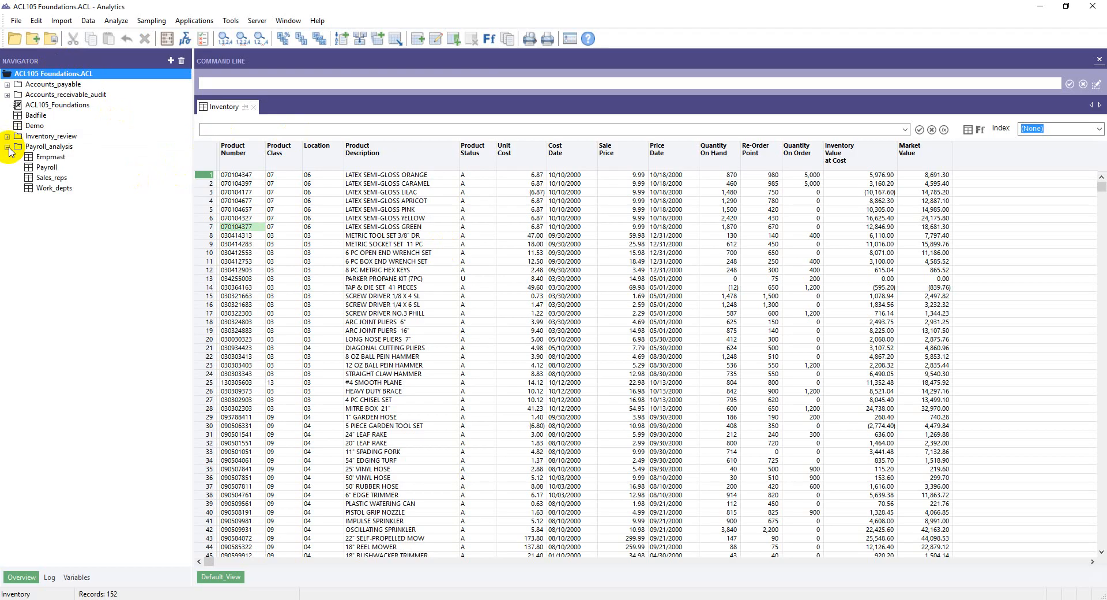
pyautogui.click(51, 148)
pyautogui.doubleClick(53, 157)
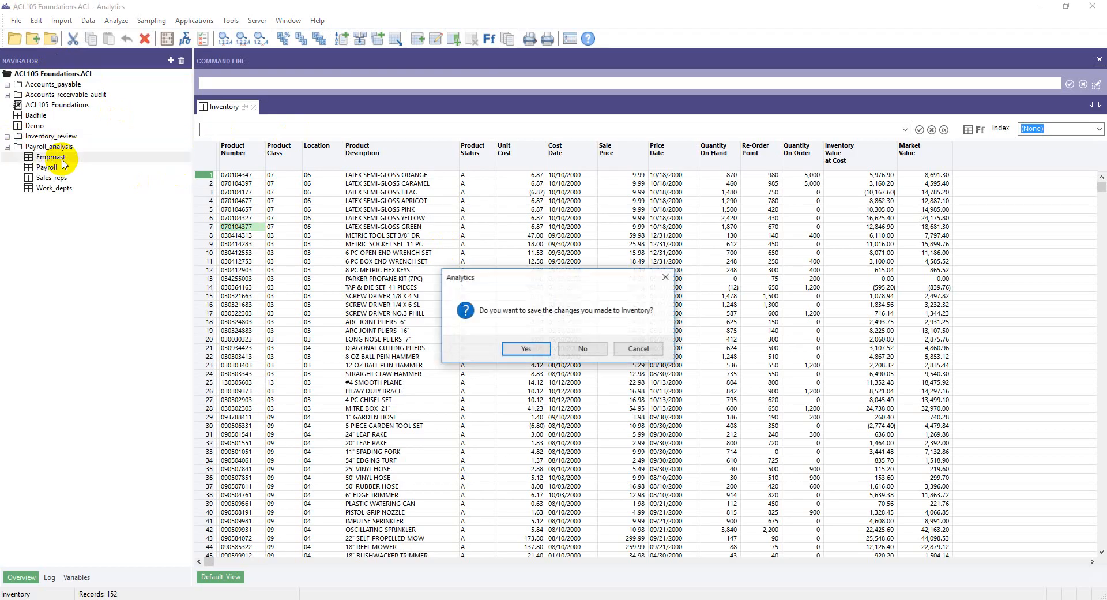
pyautogui.click(525, 348)
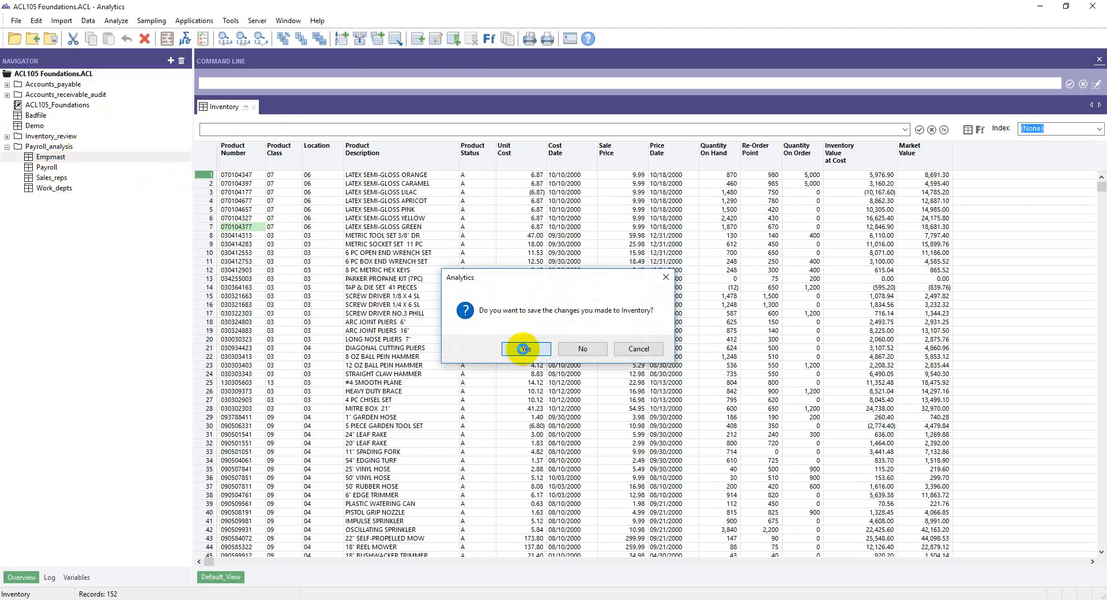
# Look through the Payroll and Empmast tables, and leave Payroll open as the active table.
pyautogui.doubleClick(88, 193)
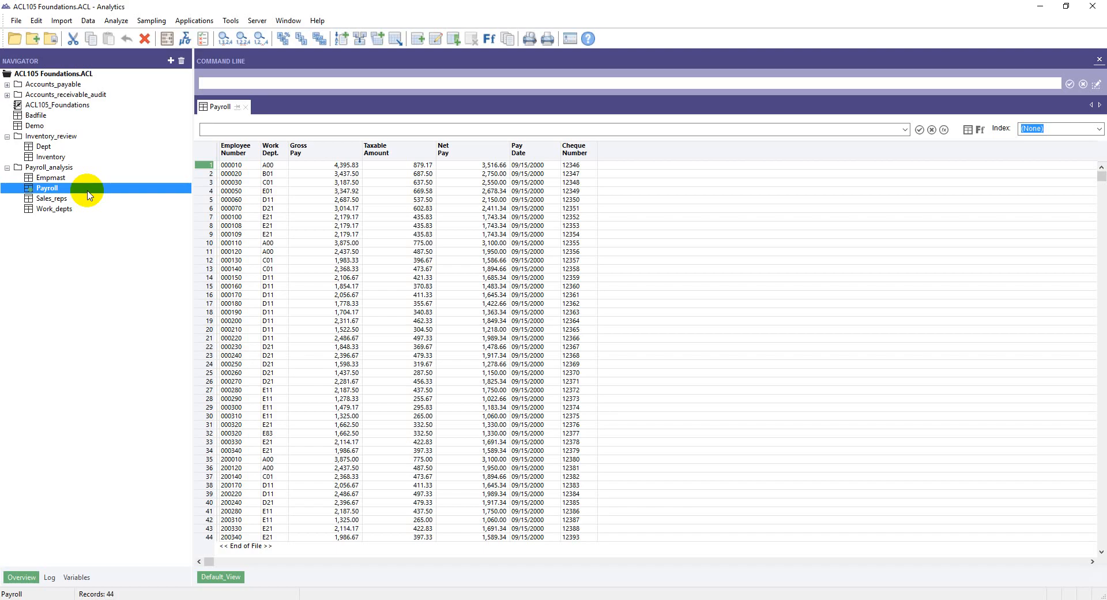
pyautogui.click(56, 178)
pyautogui.doubleClick(56, 178)
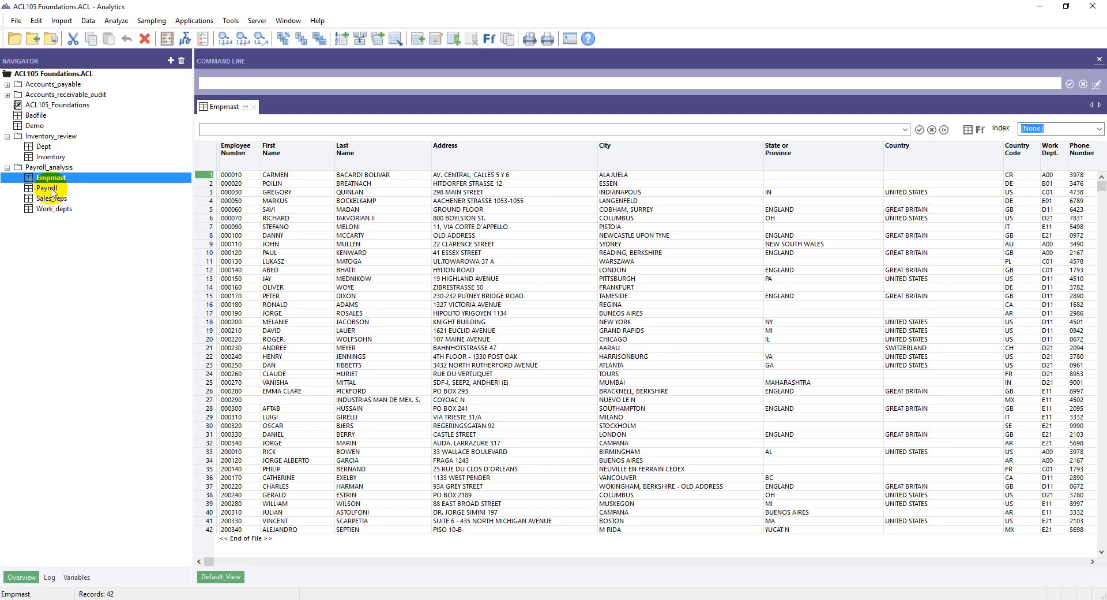
pyautogui.click(51, 191)
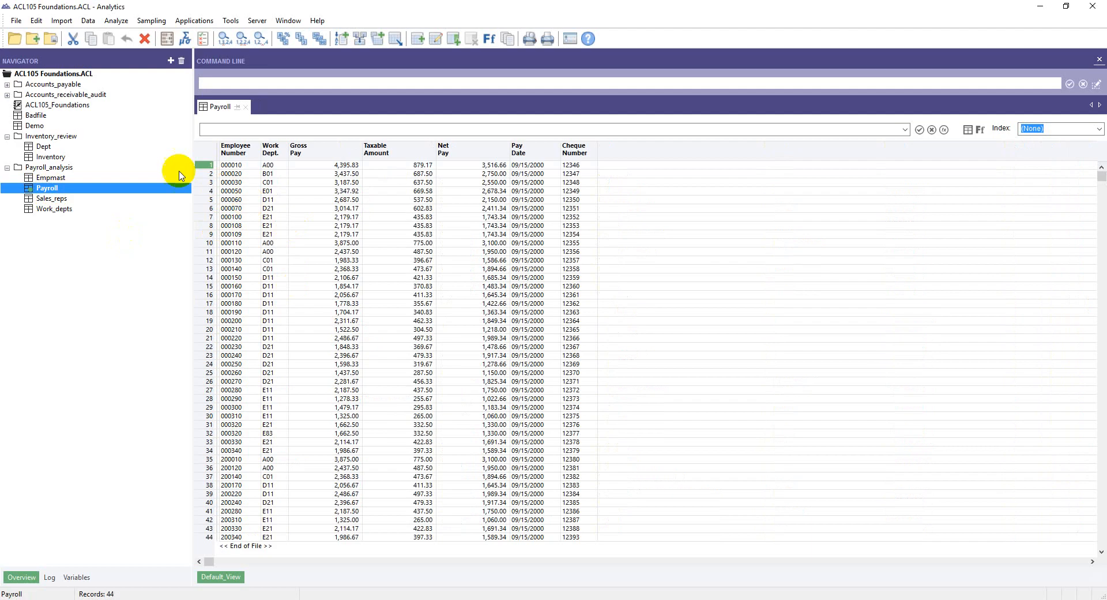
pyautogui.click(280, 200)
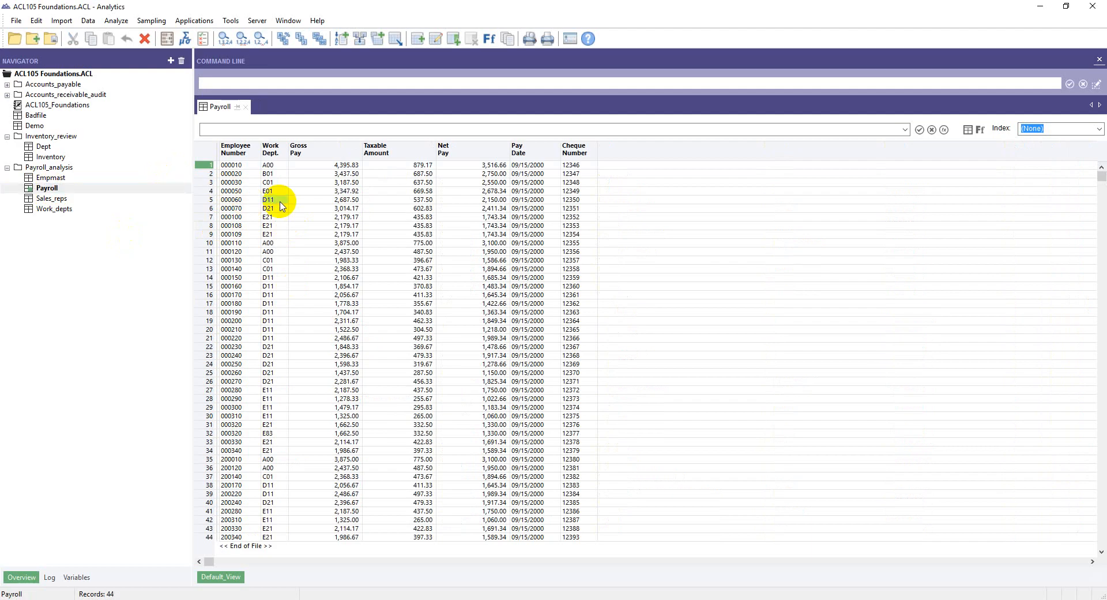
# Start a join with Payroll as the primary table and choose Empmast as the secondary table.
pyautogui.click(89, 22)
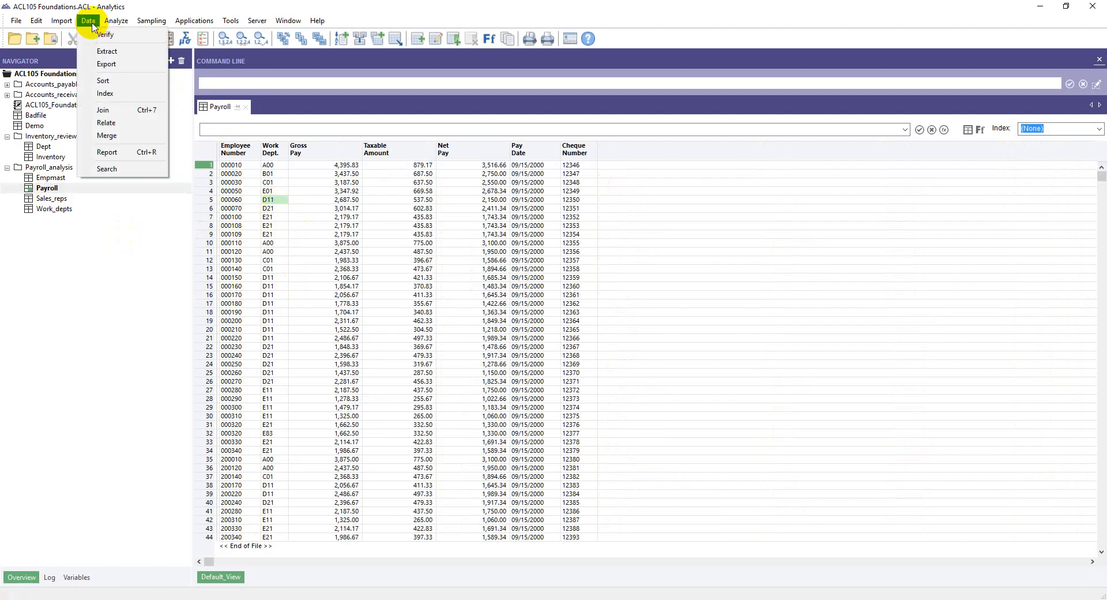
pyautogui.click(107, 110)
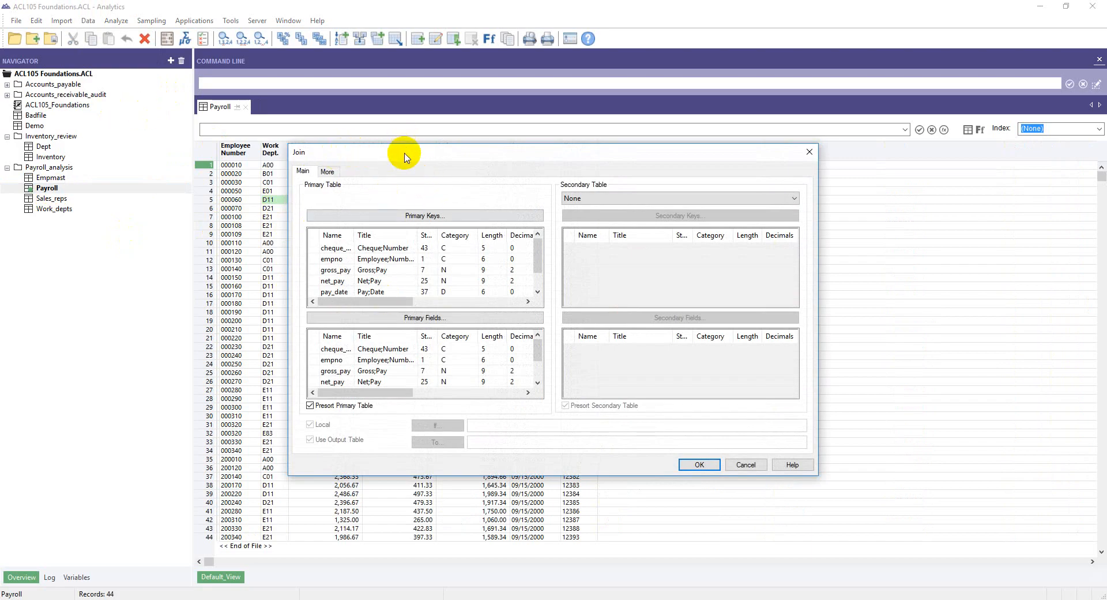
pyautogui.moveTo(405, 154); pyautogui.dragTo(389, 153)
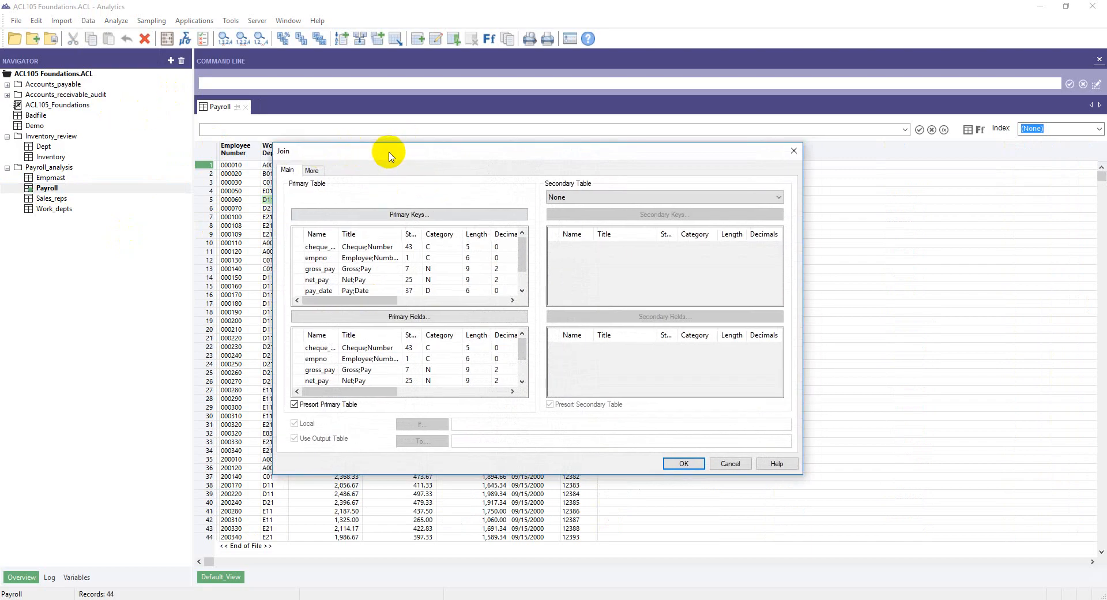
pyautogui.click(565, 197)
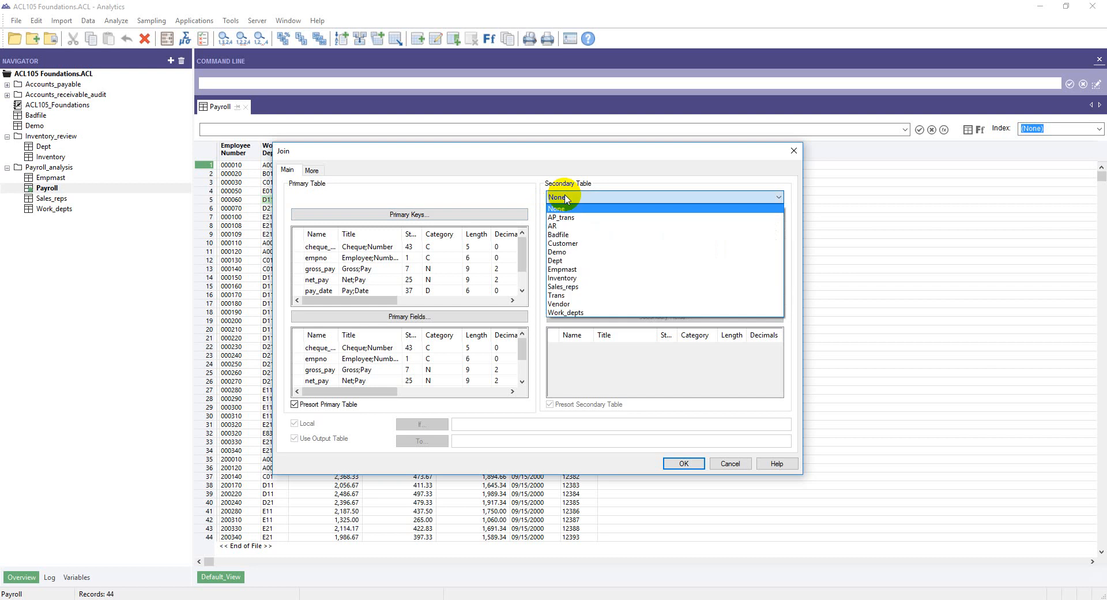
pyautogui.click(583, 270)
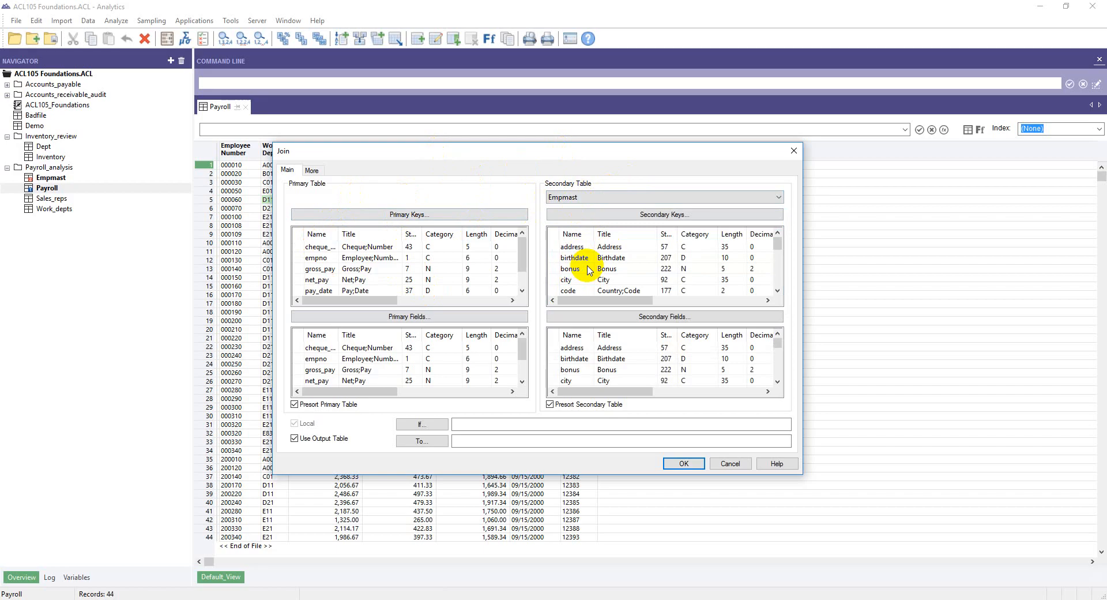
# Choose empno as the key field for both the primary Payroll table and the secondary Empmast table.
pyautogui.click(437, 217)
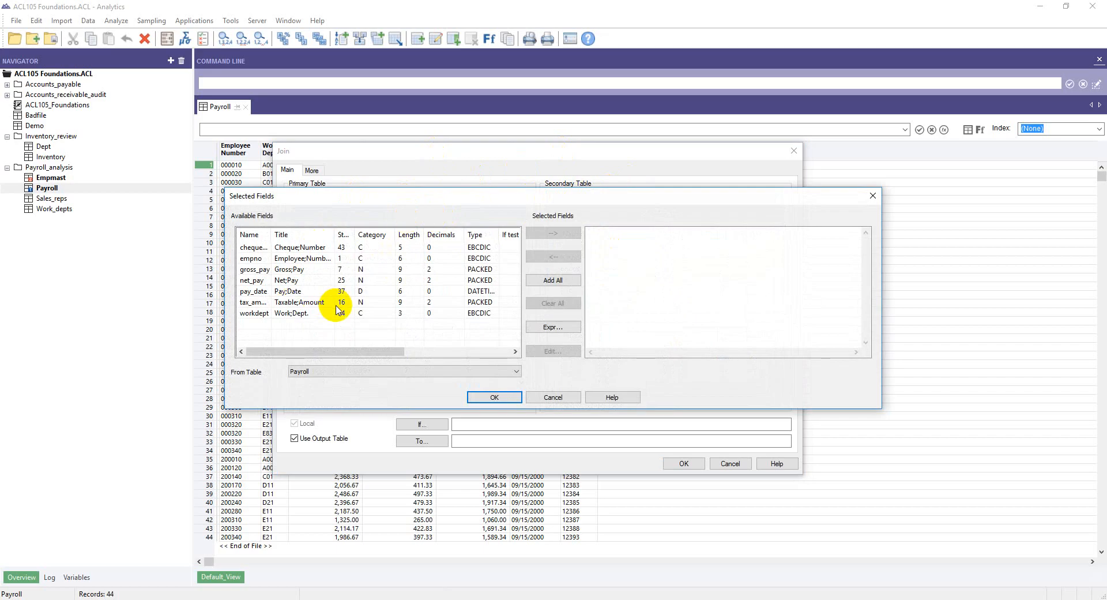
pyautogui.doubleClick(315, 261)
pyautogui.click(484, 396)
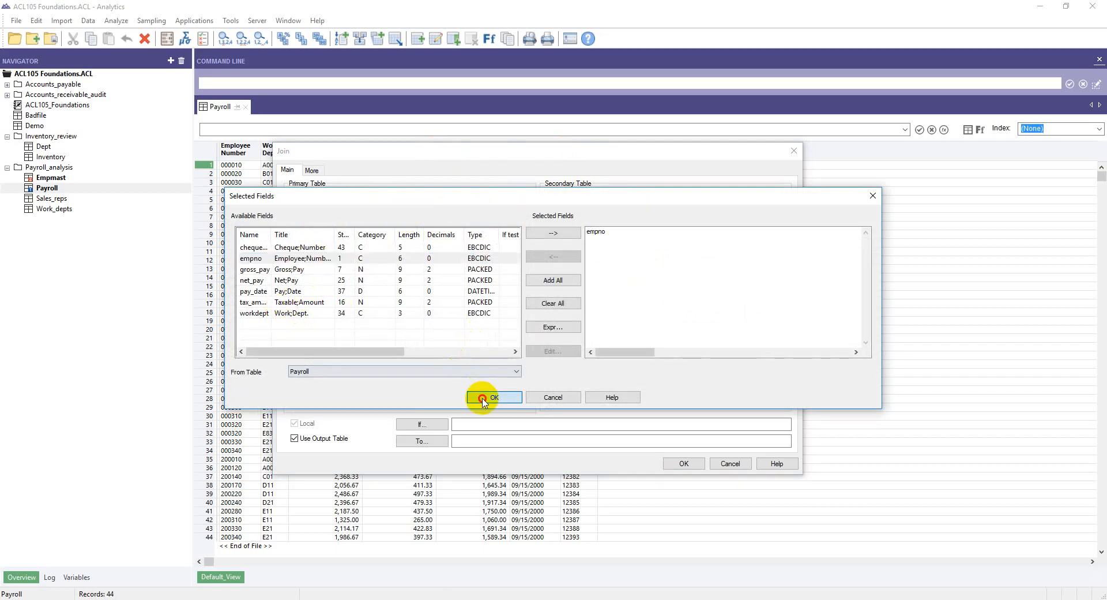
pyautogui.click(614, 215)
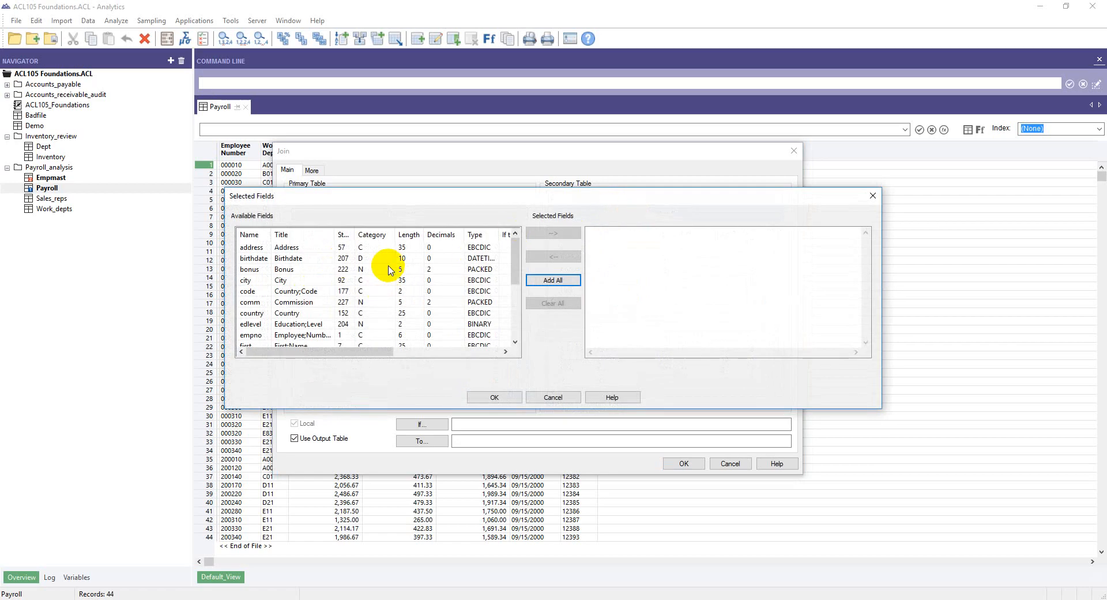
pyautogui.click(342, 335)
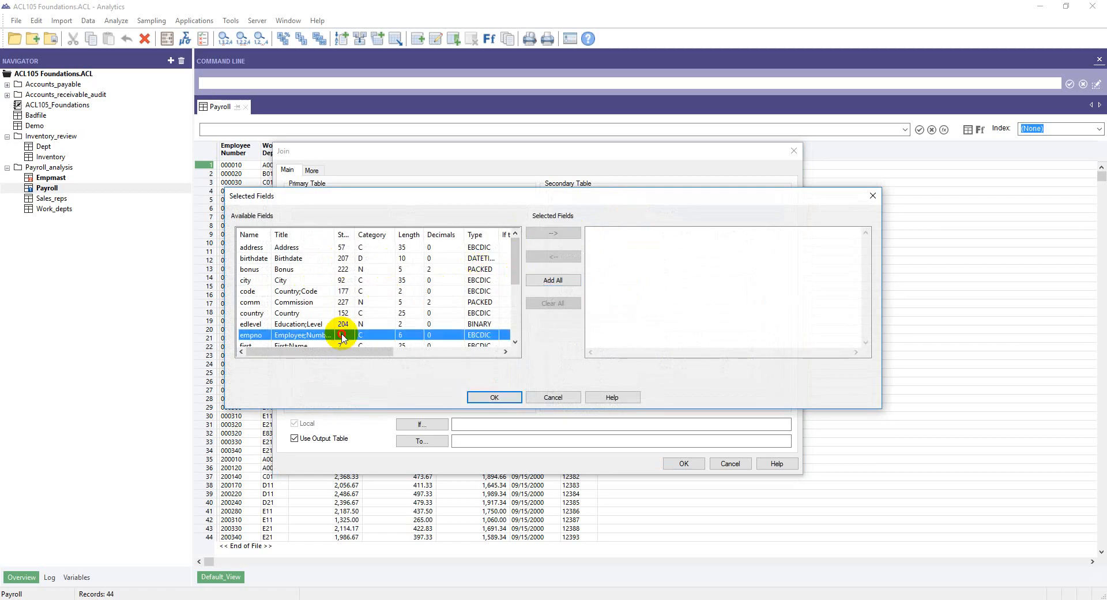
pyautogui.click(497, 397)
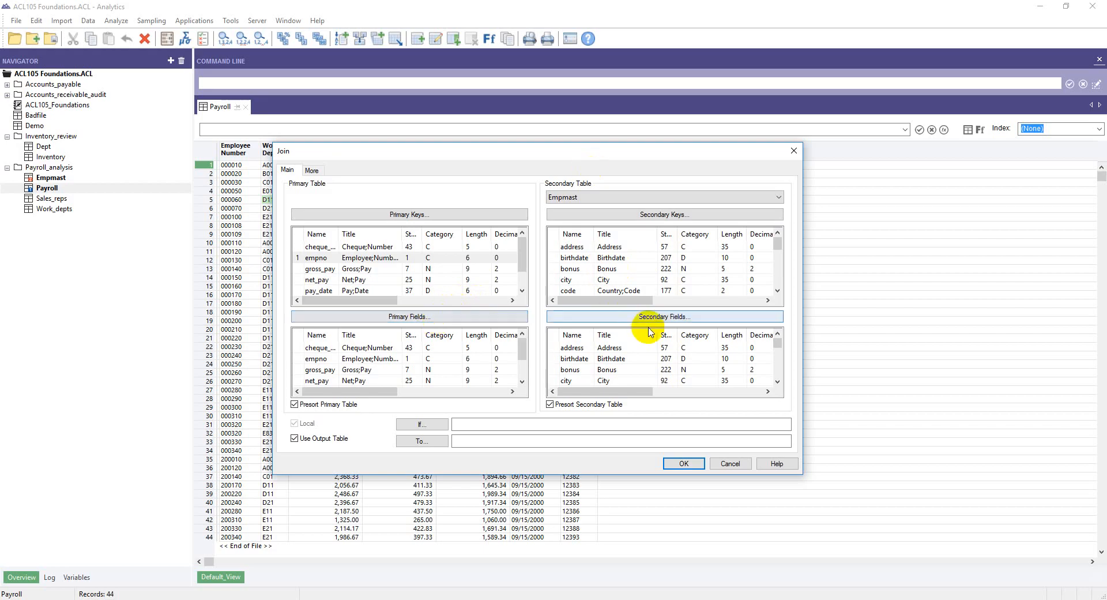
# Include the primary fields empno, cheque_no, gross_pay, tax_amount, net_pay, pay_date and workdept in the join output, in that order.
pyautogui.click(443, 321)
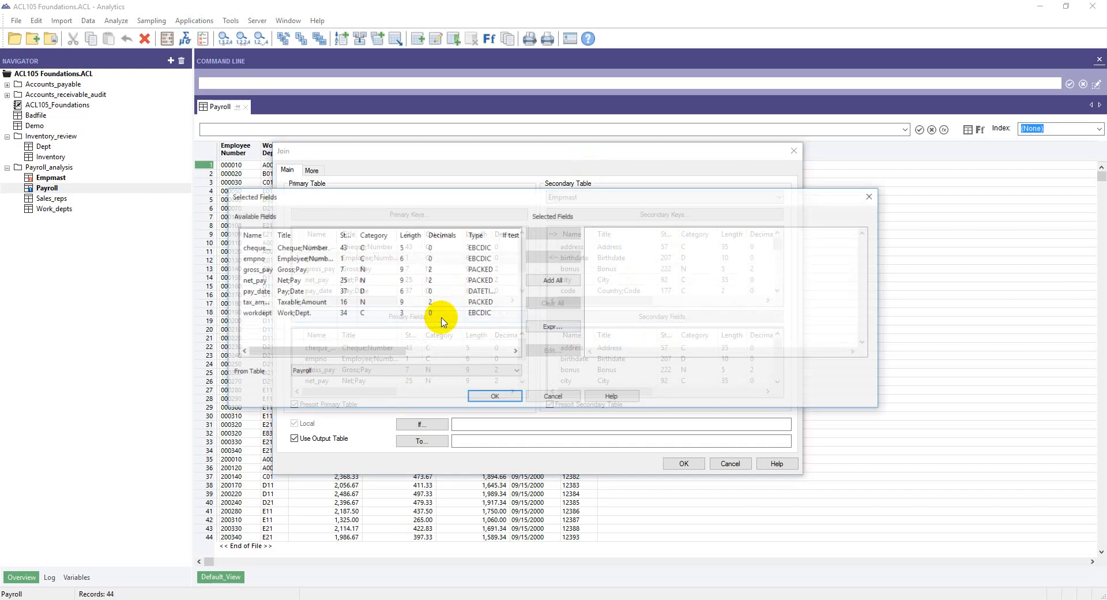
pyautogui.doubleClick(294, 258)
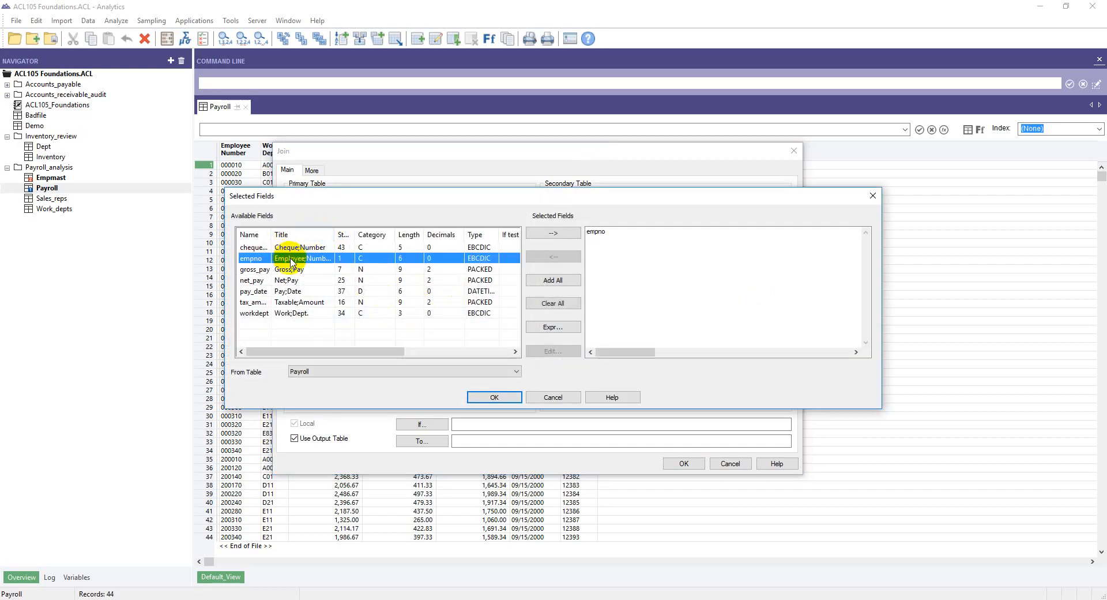
pyautogui.doubleClick(303, 248)
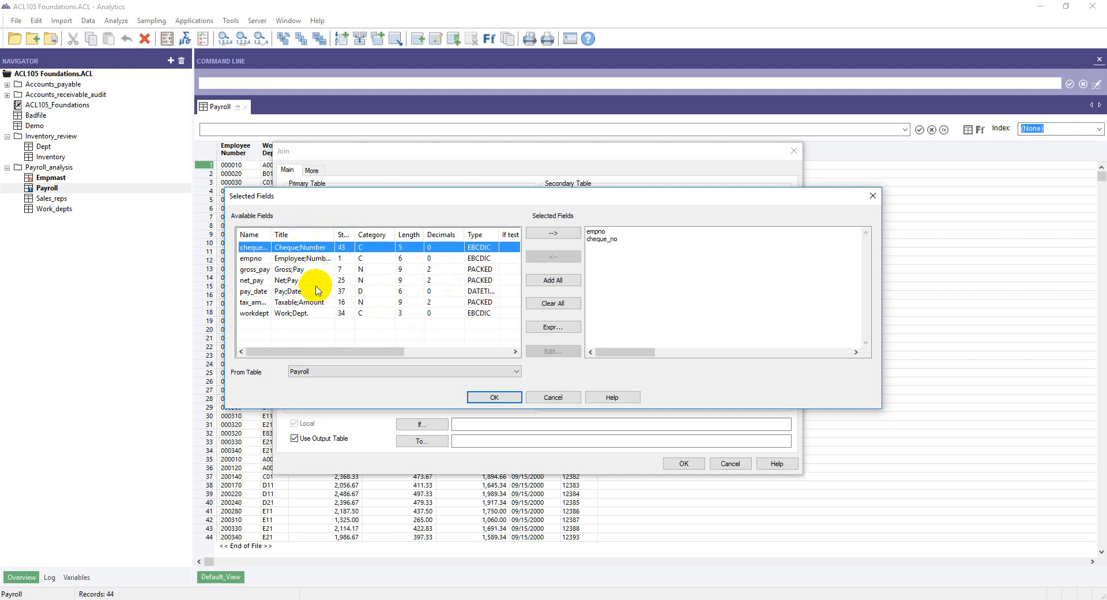
pyautogui.doubleClick(322, 272)
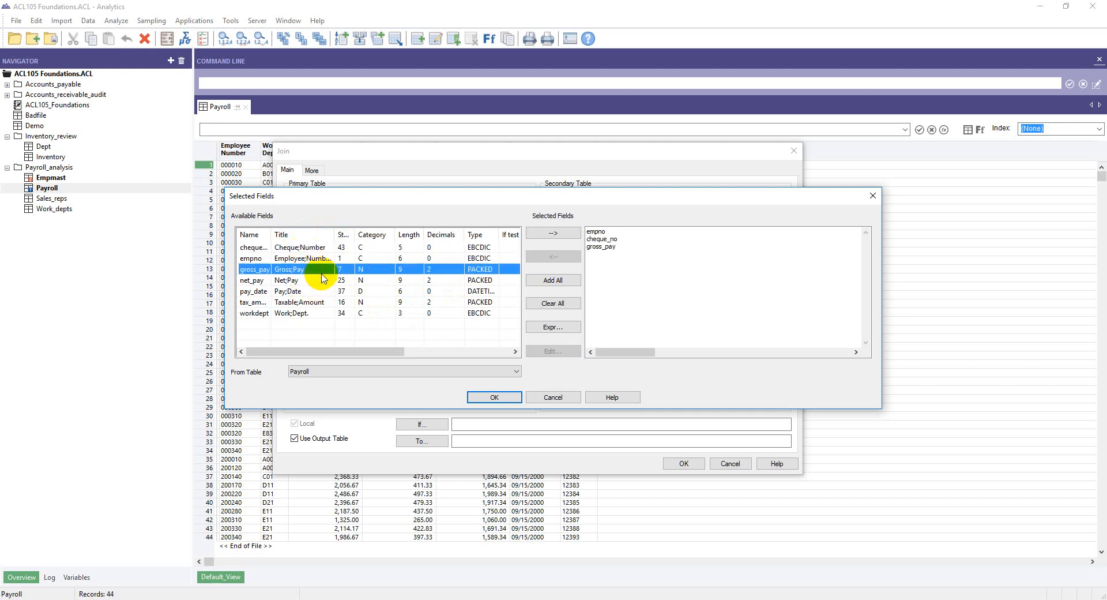
pyautogui.click(328, 304)
pyautogui.doubleClick(328, 305)
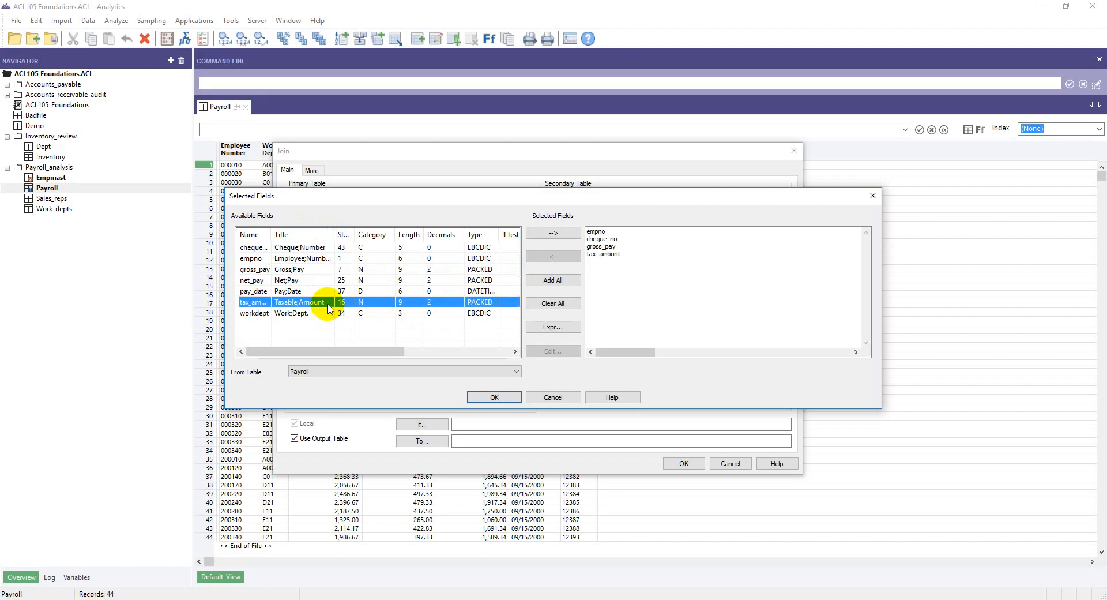
pyautogui.doubleClick(340, 282)
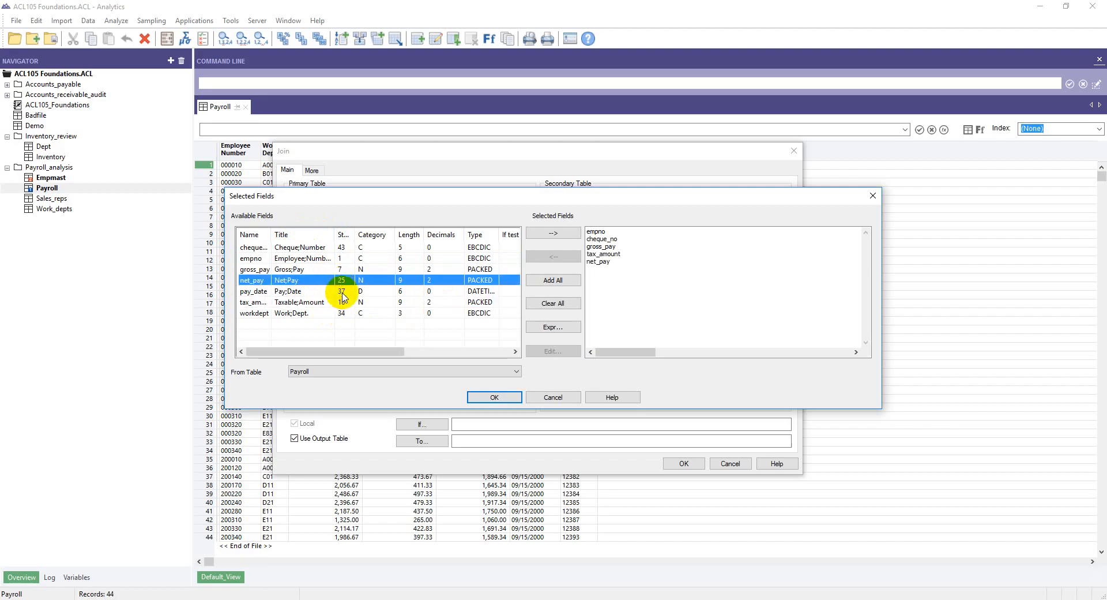
pyautogui.doubleClick(342, 291)
pyautogui.click(352, 315)
pyautogui.doubleClick(353, 319)
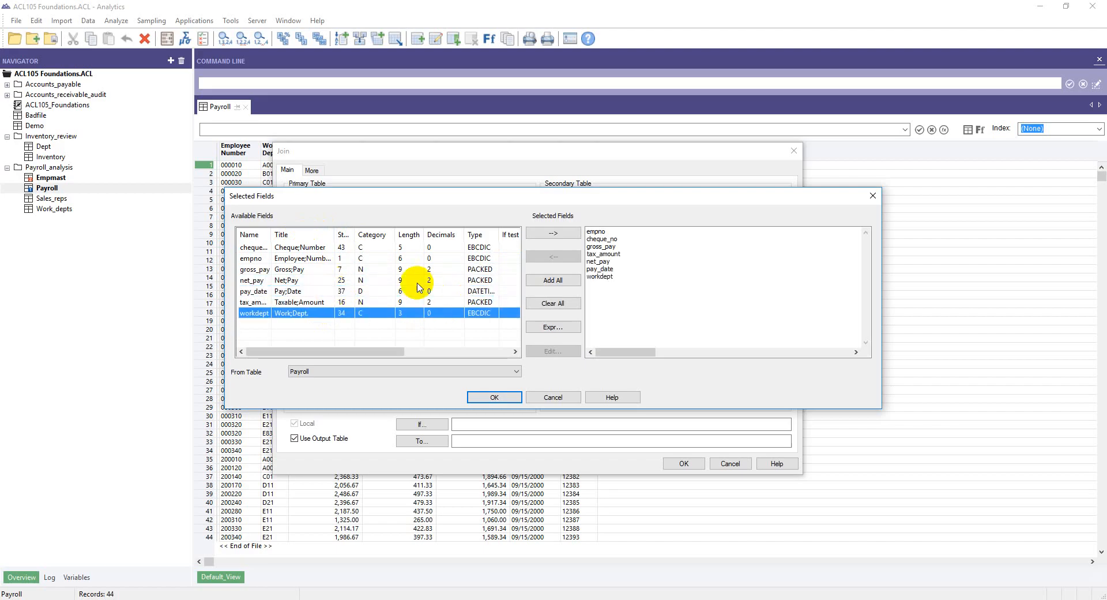
pyautogui.click(551, 280)
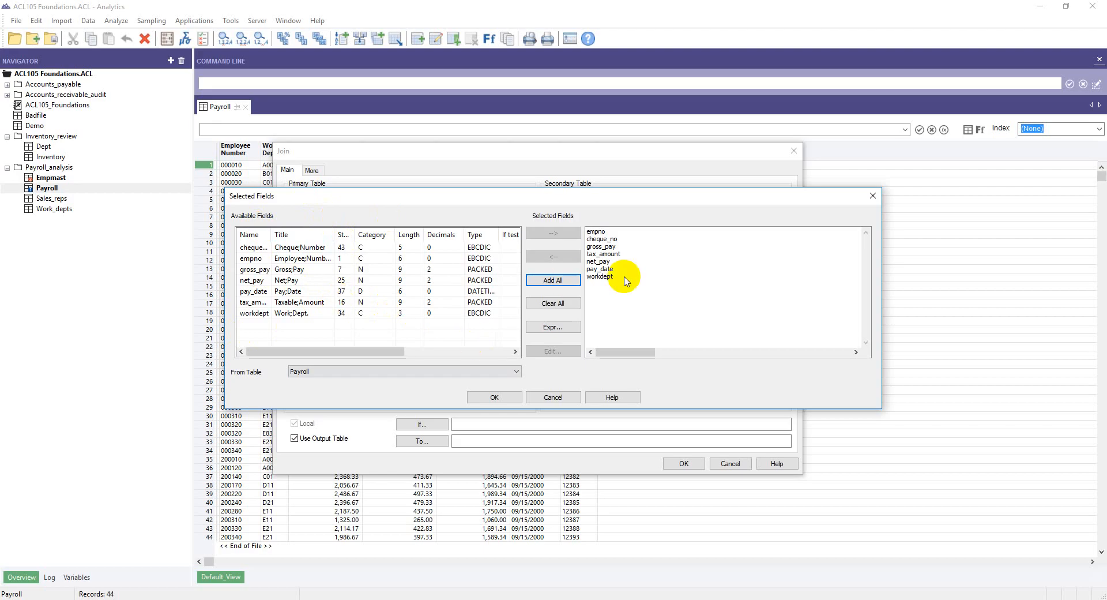
pyautogui.click(502, 400)
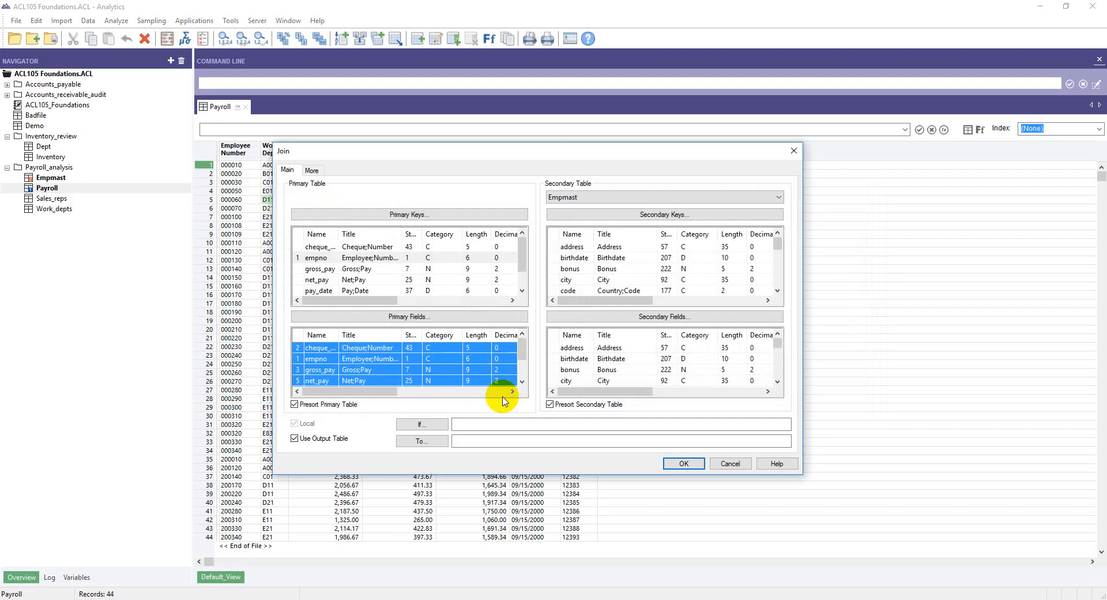
# Include all secondary fields of the Empmast table in the join output.
pyautogui.click(675, 318)
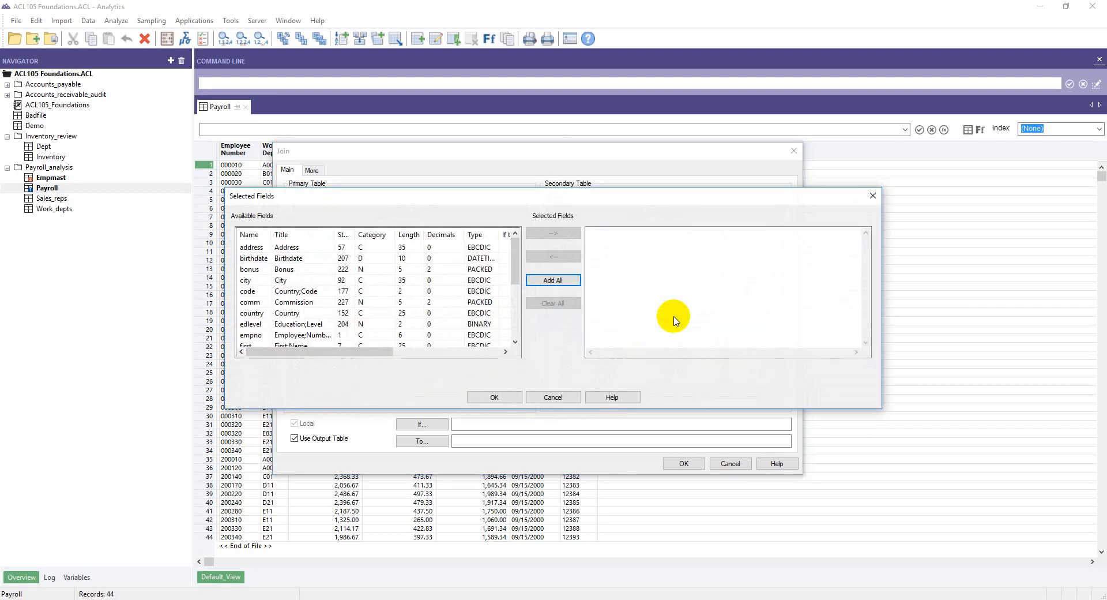
pyautogui.click(567, 282)
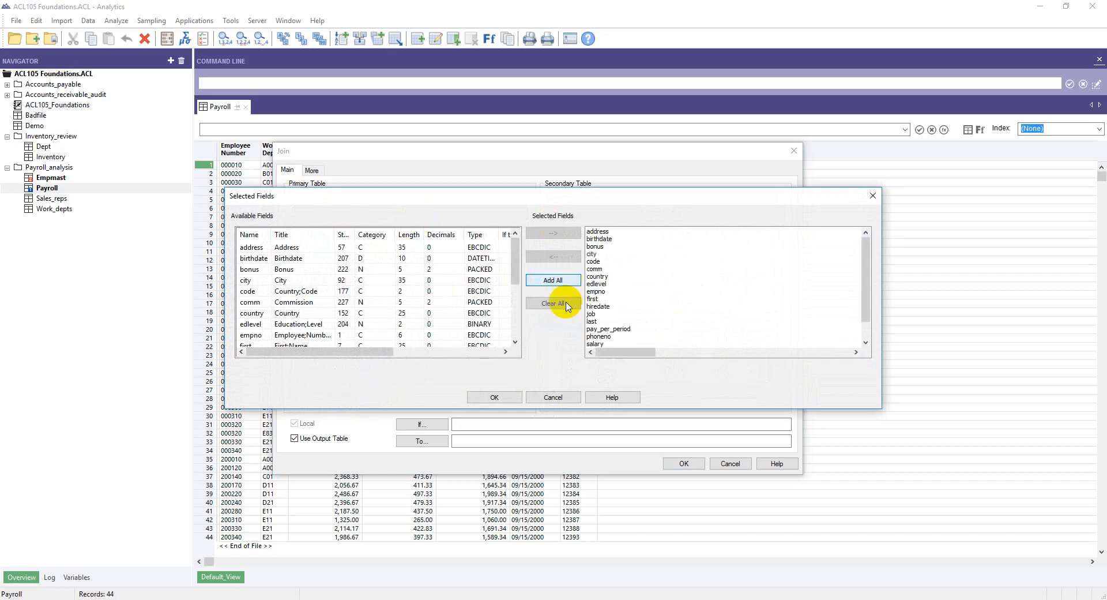
pyautogui.click(513, 395)
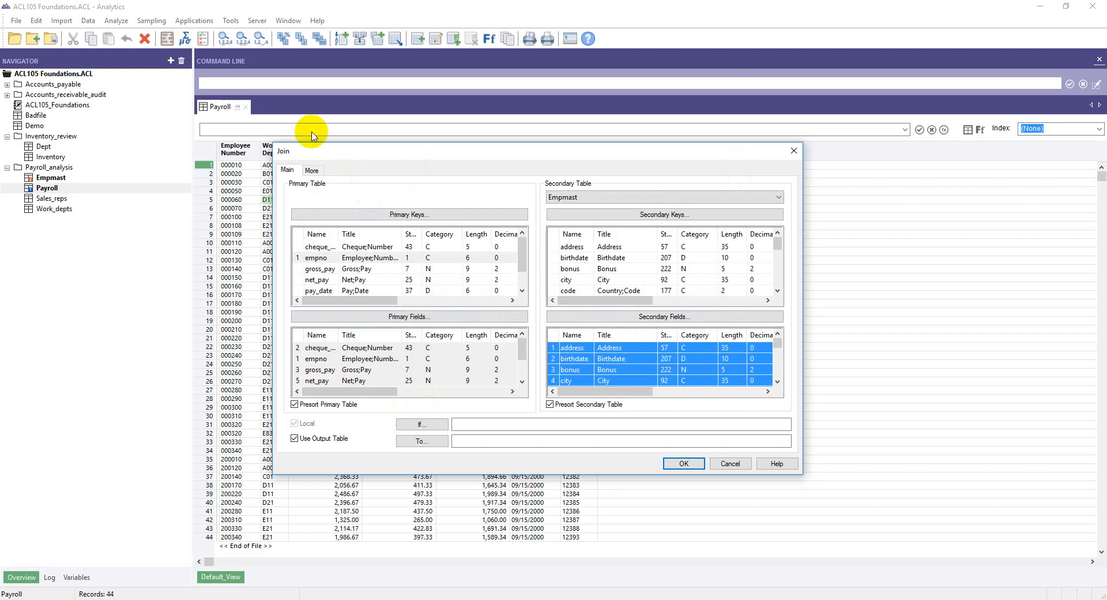
# Set the join category to Unmatched Primary Records.
pyautogui.click(311, 170)
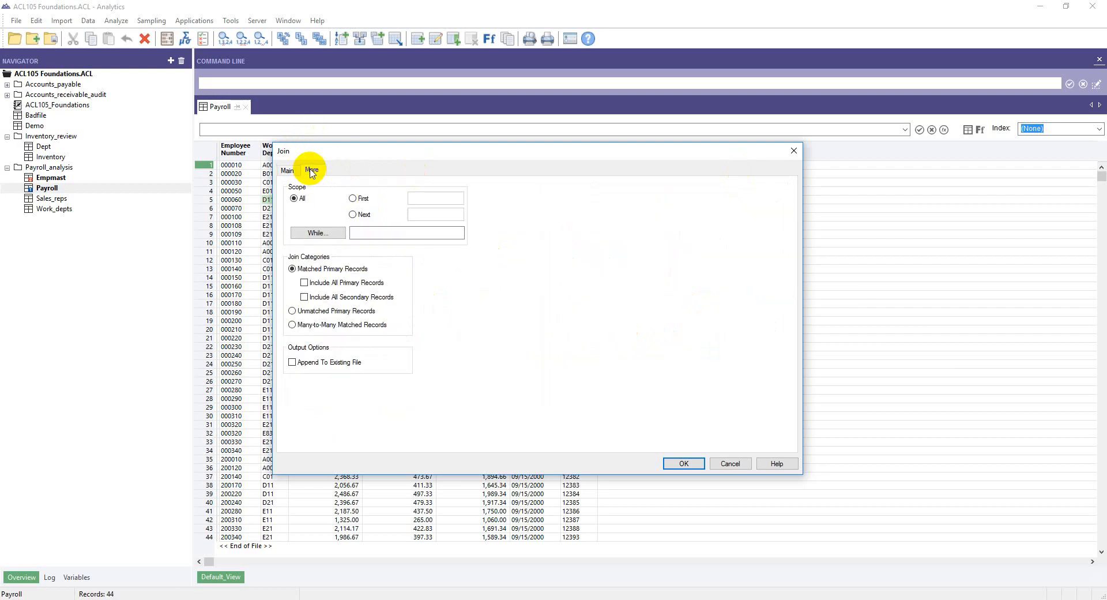
pyautogui.click(348, 311)
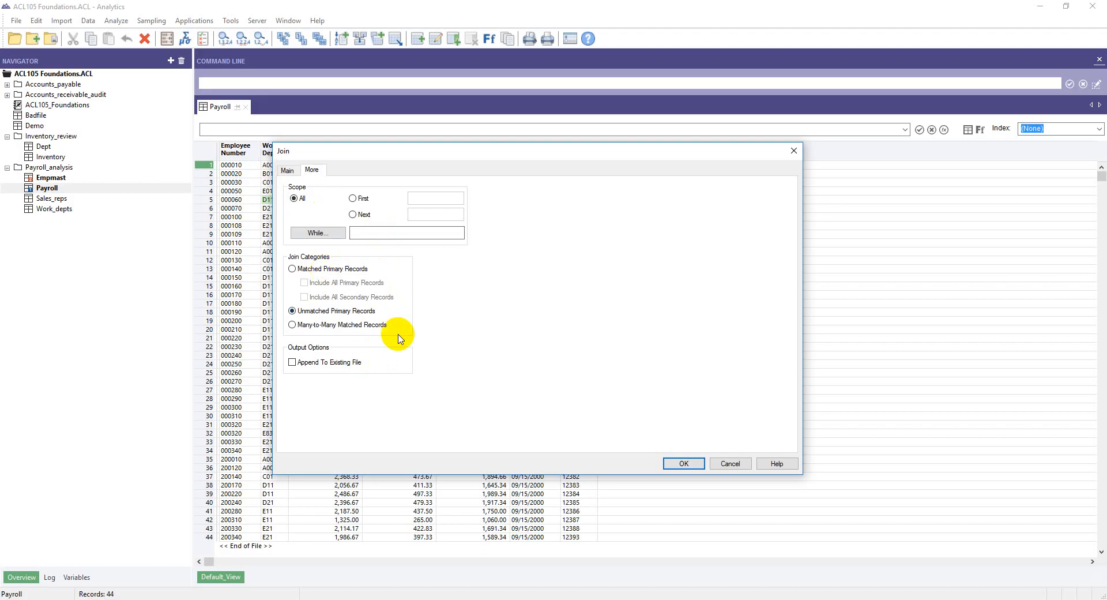
pyautogui.click(292, 171)
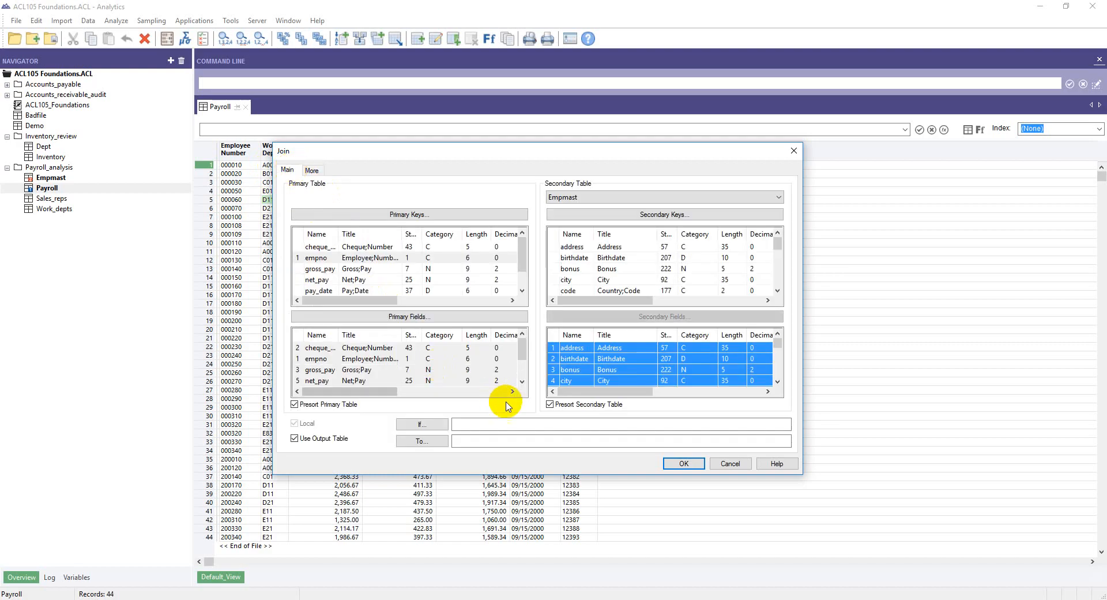
# Run the join into an output table named Ghost_Names and resize all columns of the resulting table.
pyautogui.click(513, 442)
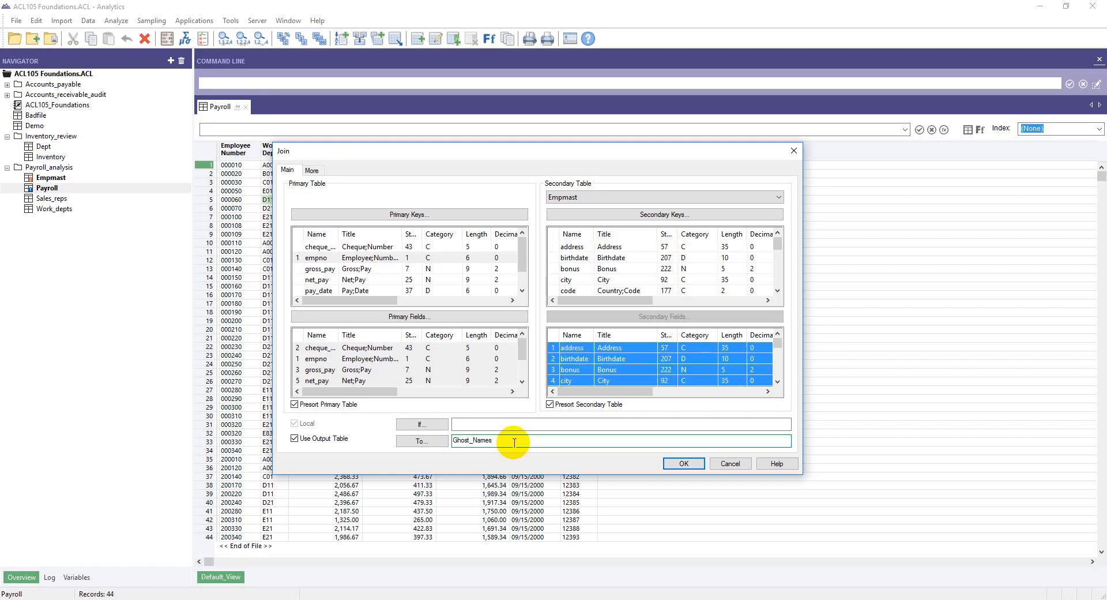
pyautogui.click(683, 463)
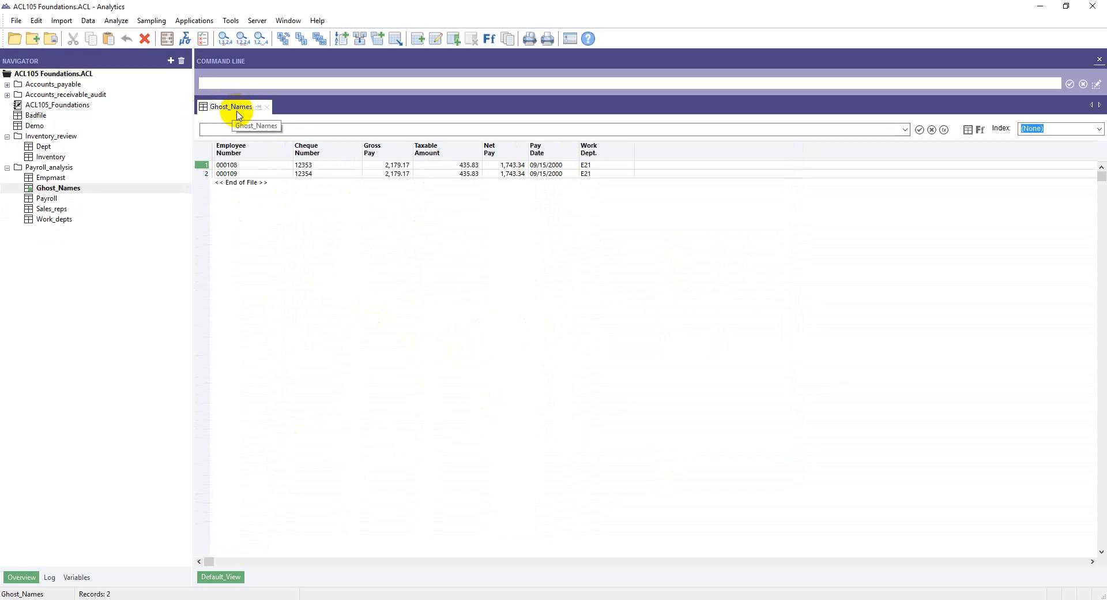
pyautogui.rightClick(275, 199)
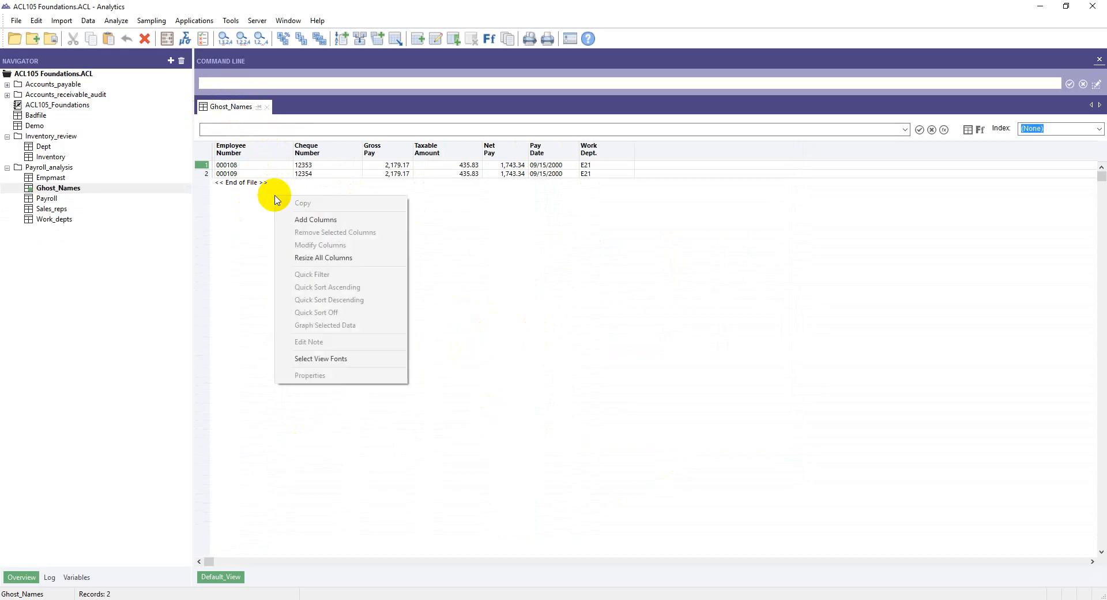
pyautogui.click(311, 258)
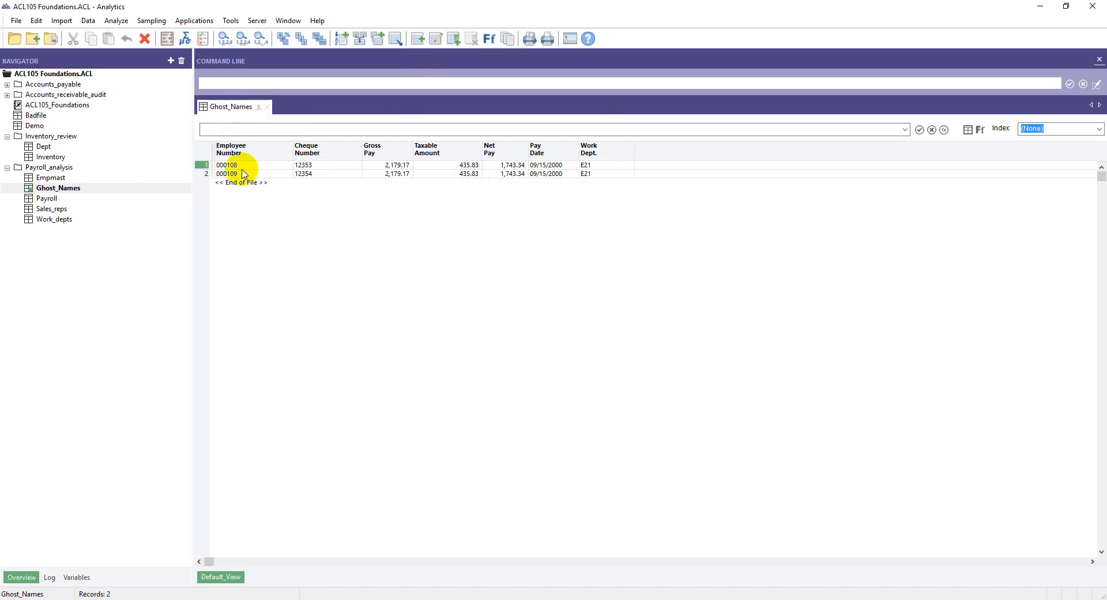
# Open the Empmast table and then the Payroll table to compare their record counts and employee numbers.
pyautogui.doubleClick(52, 177)
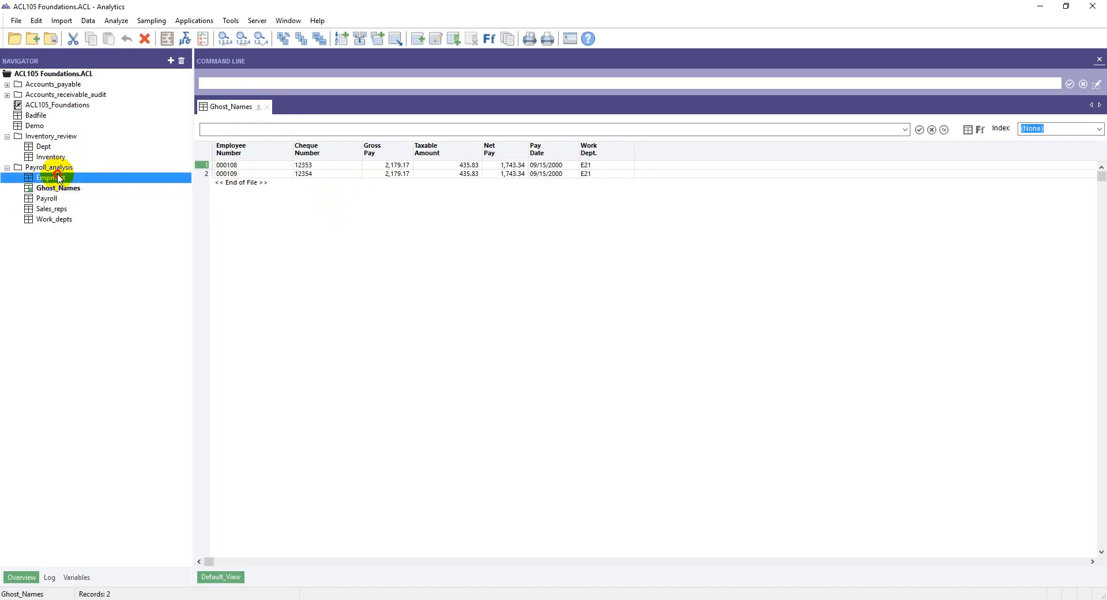
pyautogui.click(353, 339)
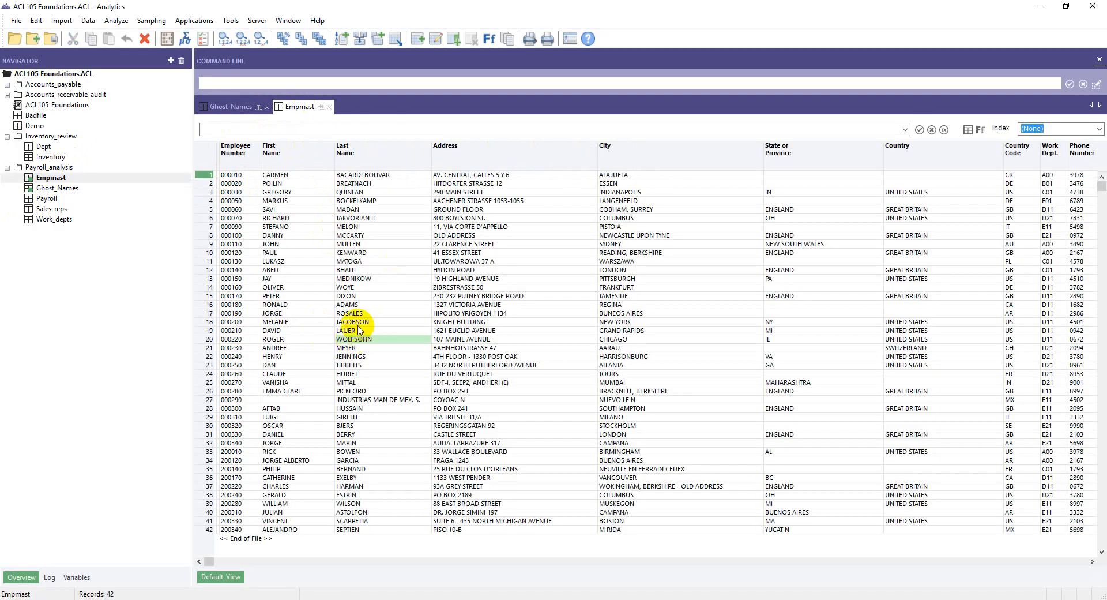
pyautogui.moveTo(355, 320); pyautogui.dragTo(271, 270)
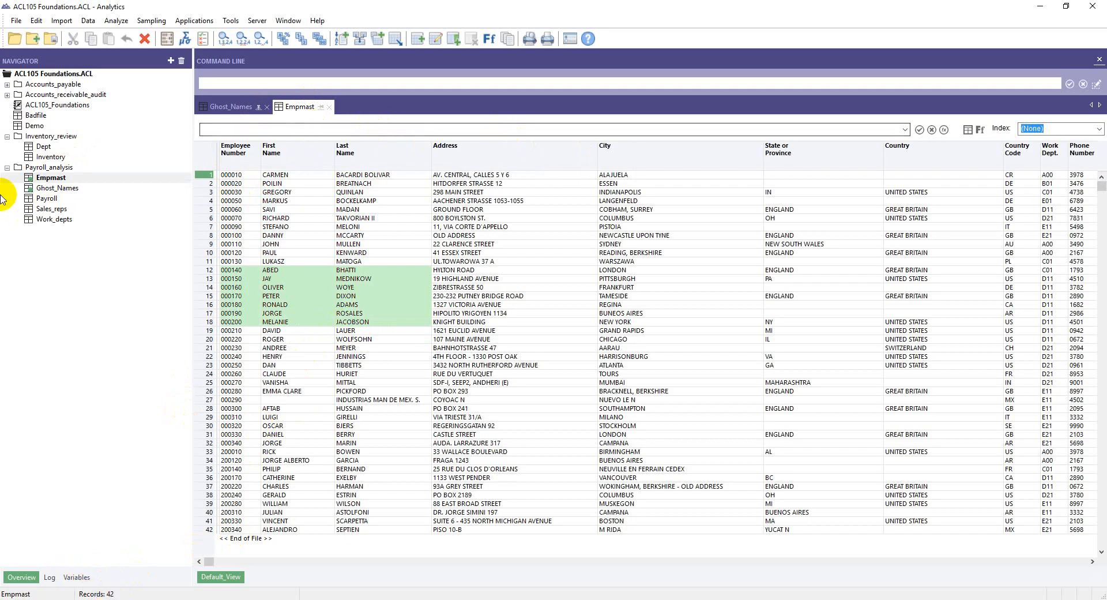
pyautogui.doubleClick(48, 198)
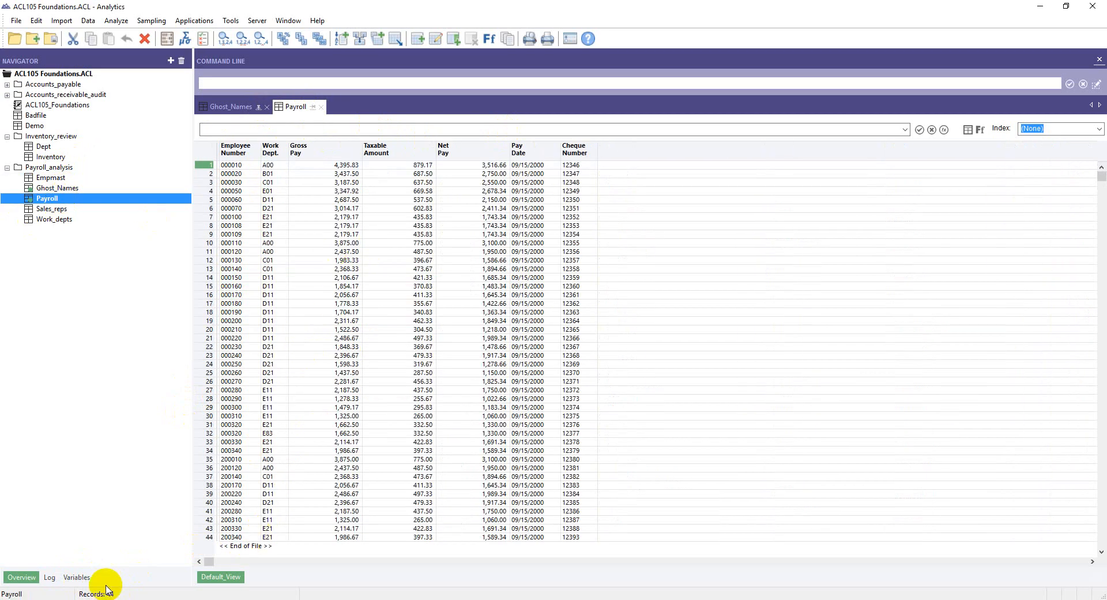
pyautogui.click(364, 355)
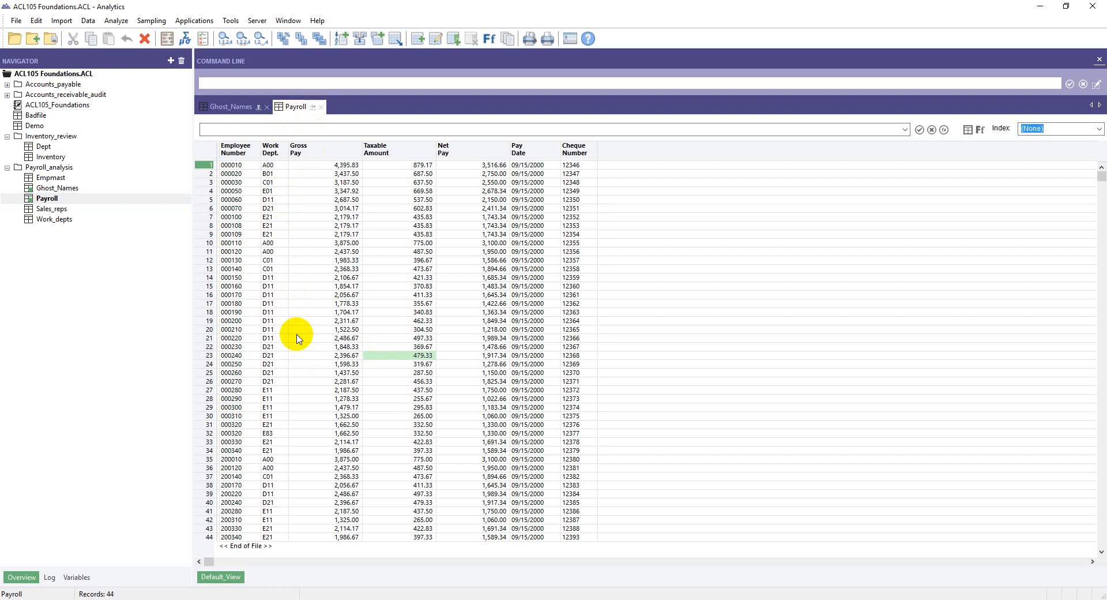
pyautogui.click(299, 209)
pyautogui.click(260, 218)
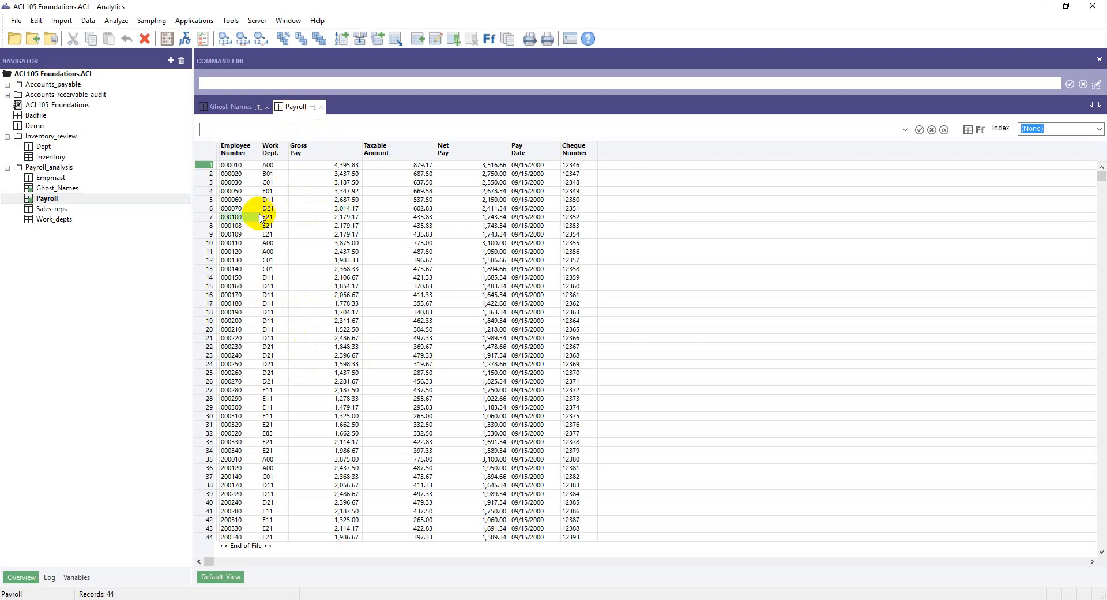
pyautogui.click(264, 260)
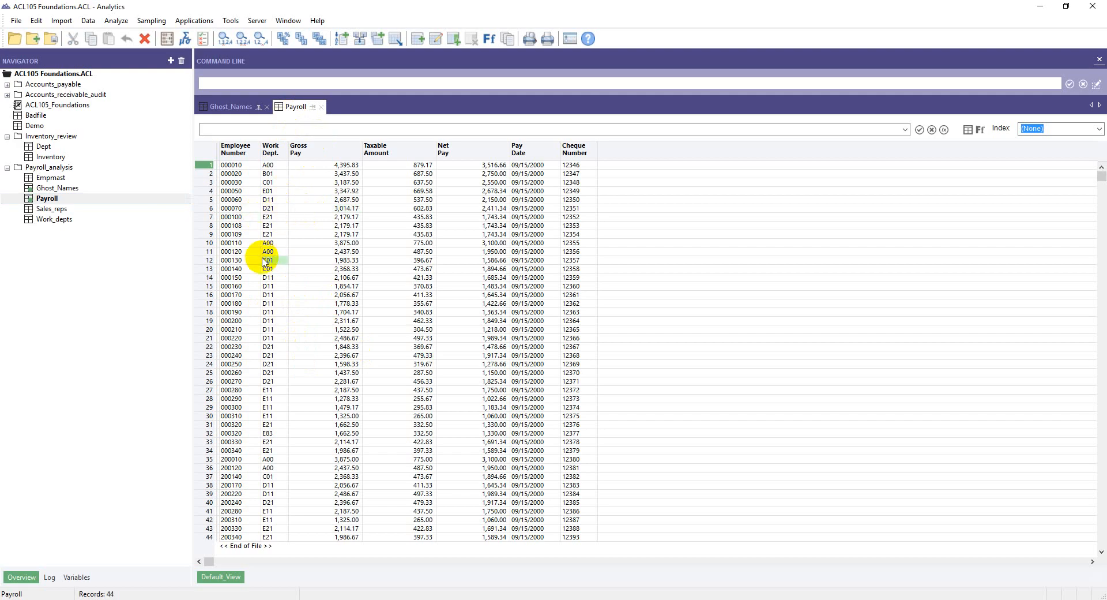